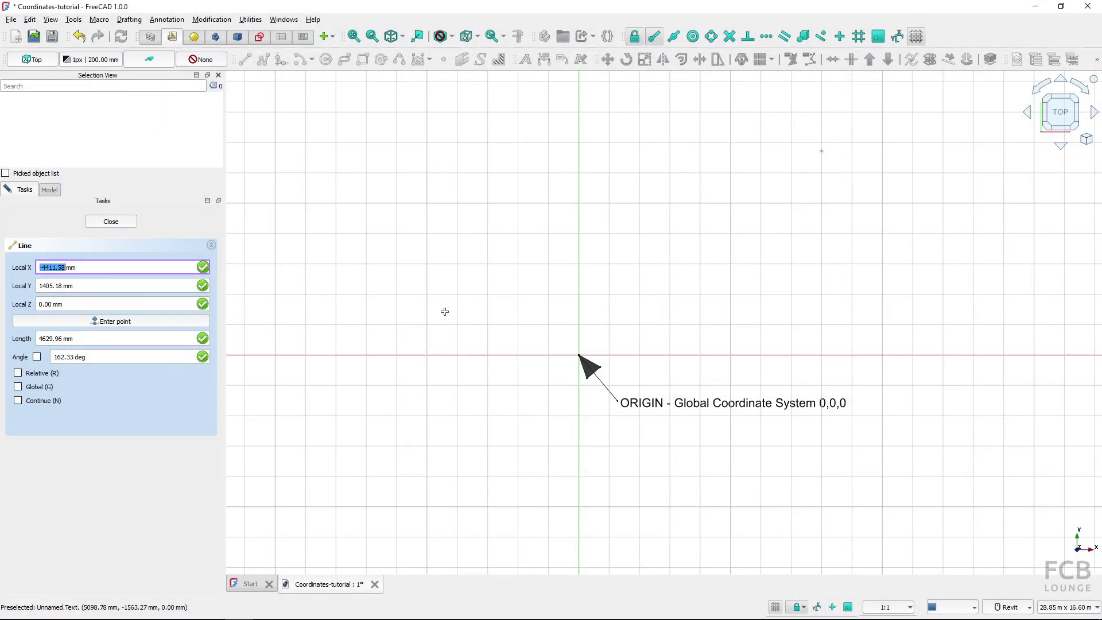
Toggle Global (G) and Relative (R) coordinate entry, then cancel the Line command without drawing
click(38, 389)
click(39, 390)
click(41, 375)
click(112, 222)
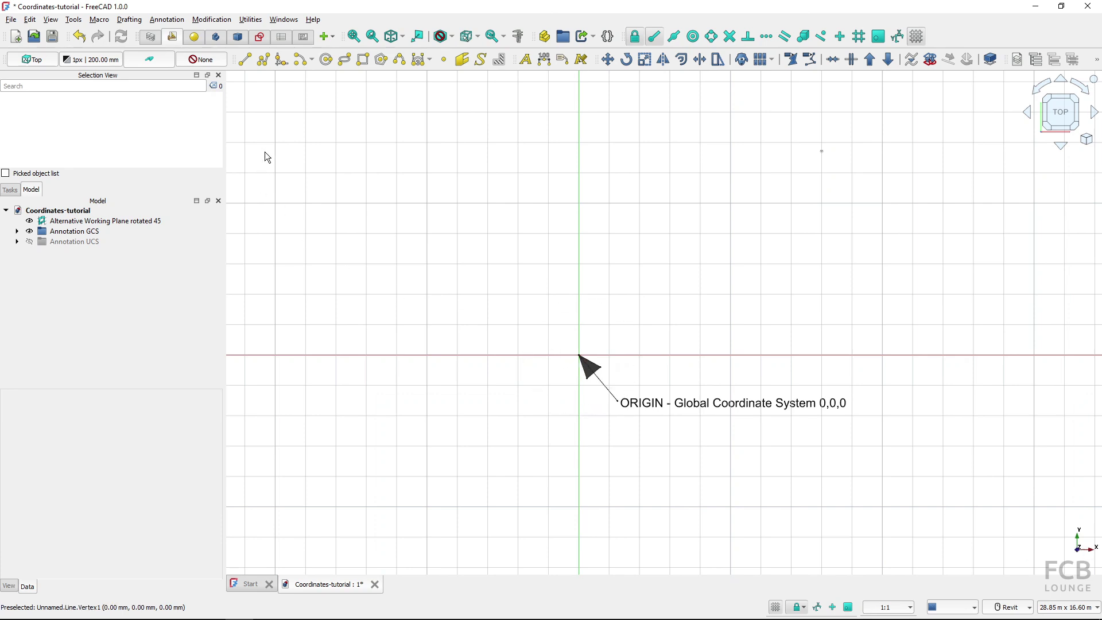
Draw Line002 from the global origin to 958.09, 1140.47 mm, 1489.50 mm long
click(246, 59)
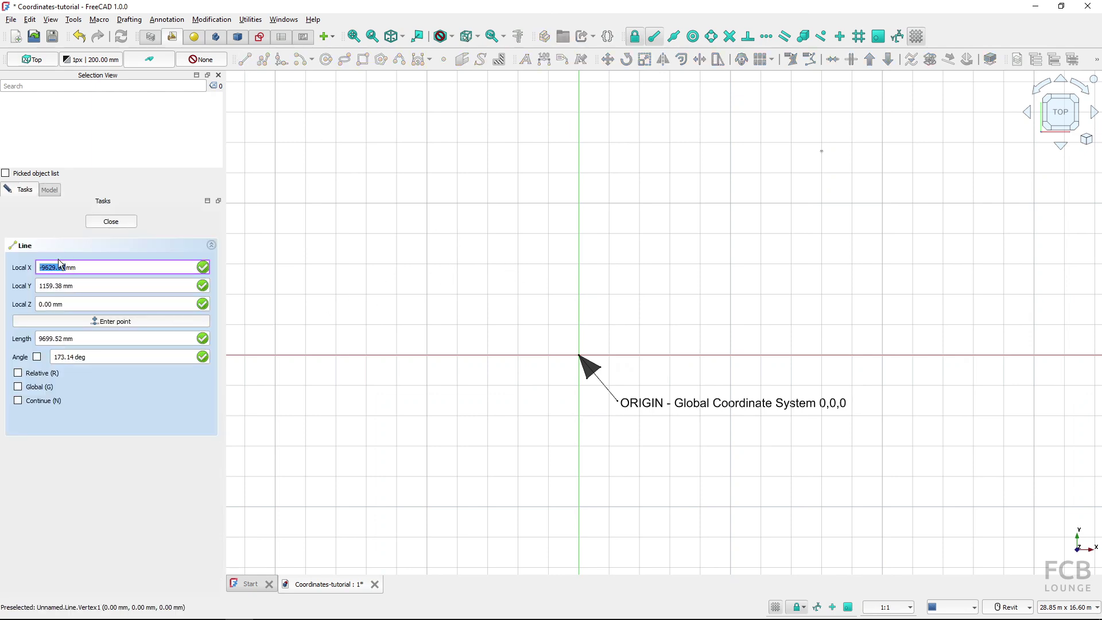
click(578, 354)
click(579, 346)
click(578, 352)
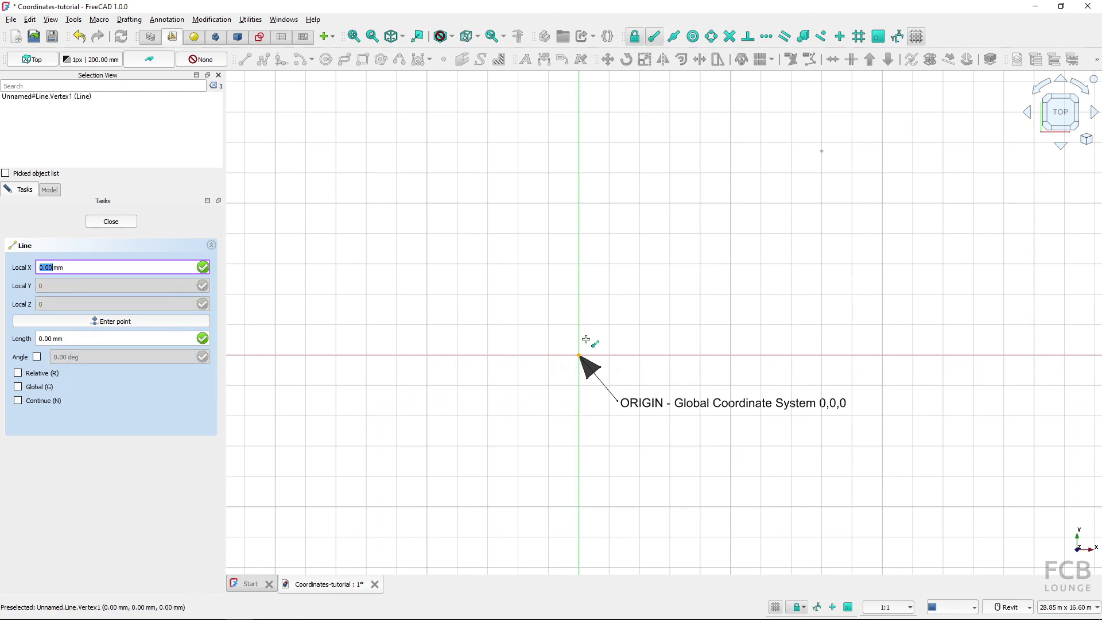
click(607, 319)
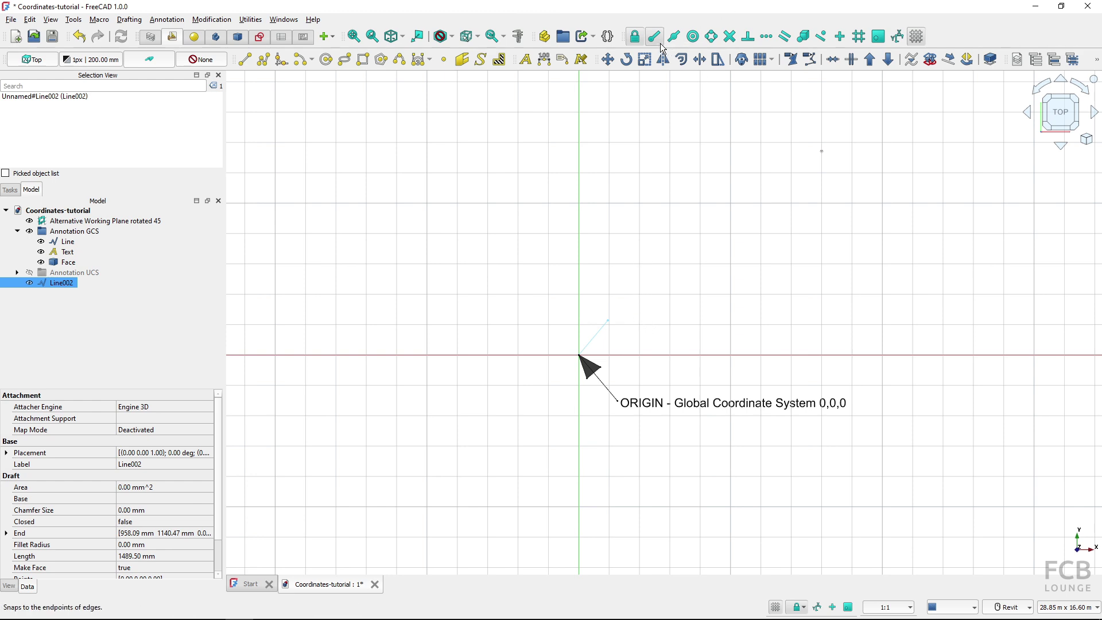
click(624, 274)
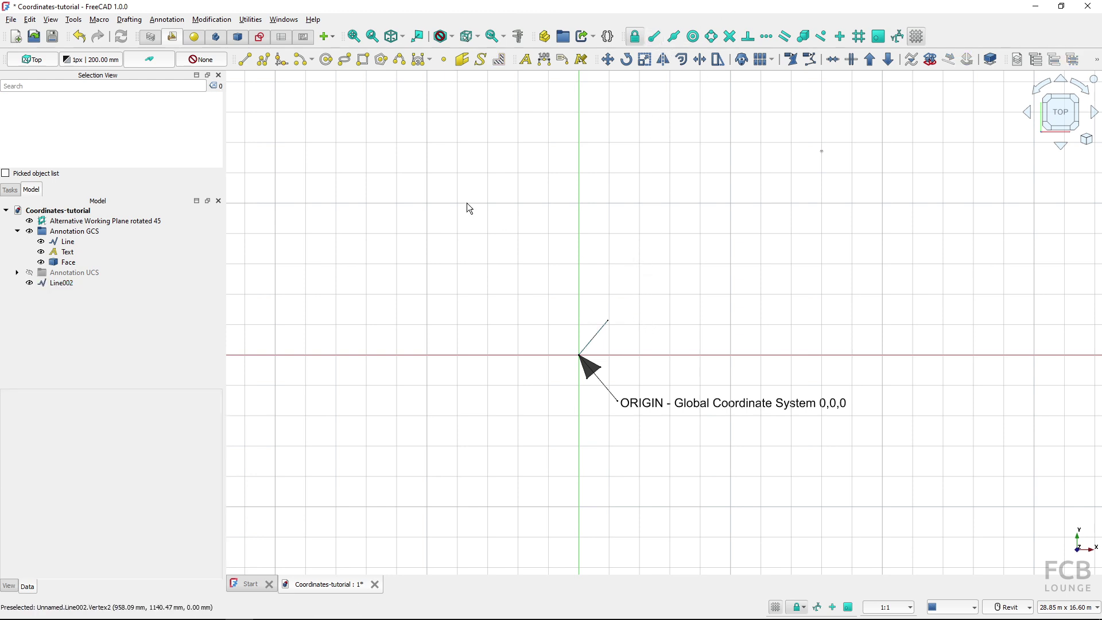
With Global entry off, draw Line003, 2595.88 mm long, ending at 4304.68, 1745.51 mm
click(244, 59)
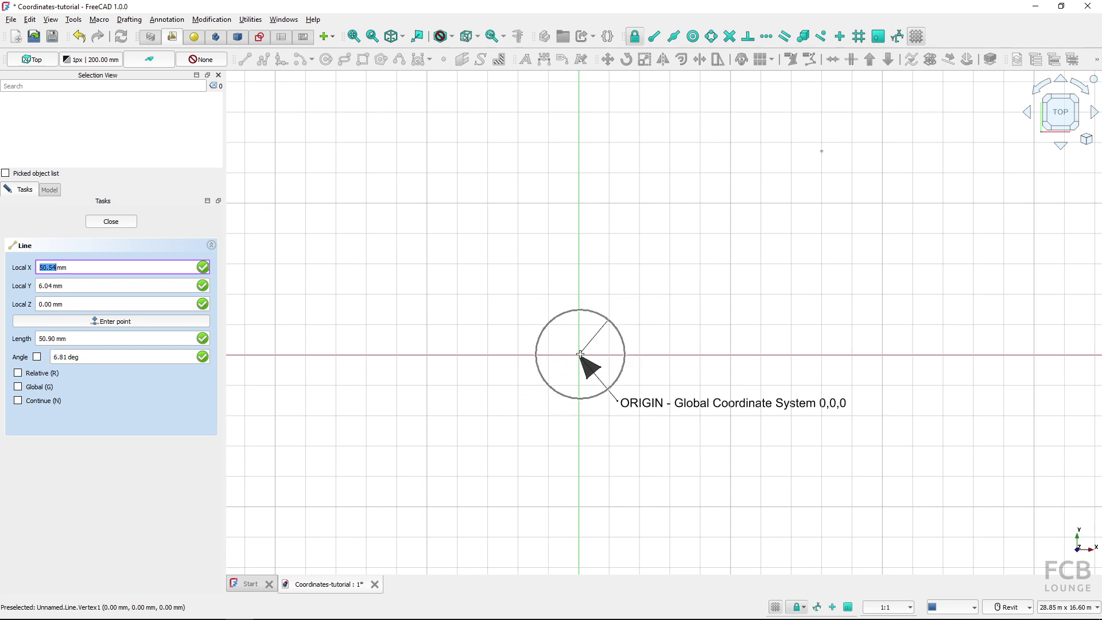
click(651, 249)
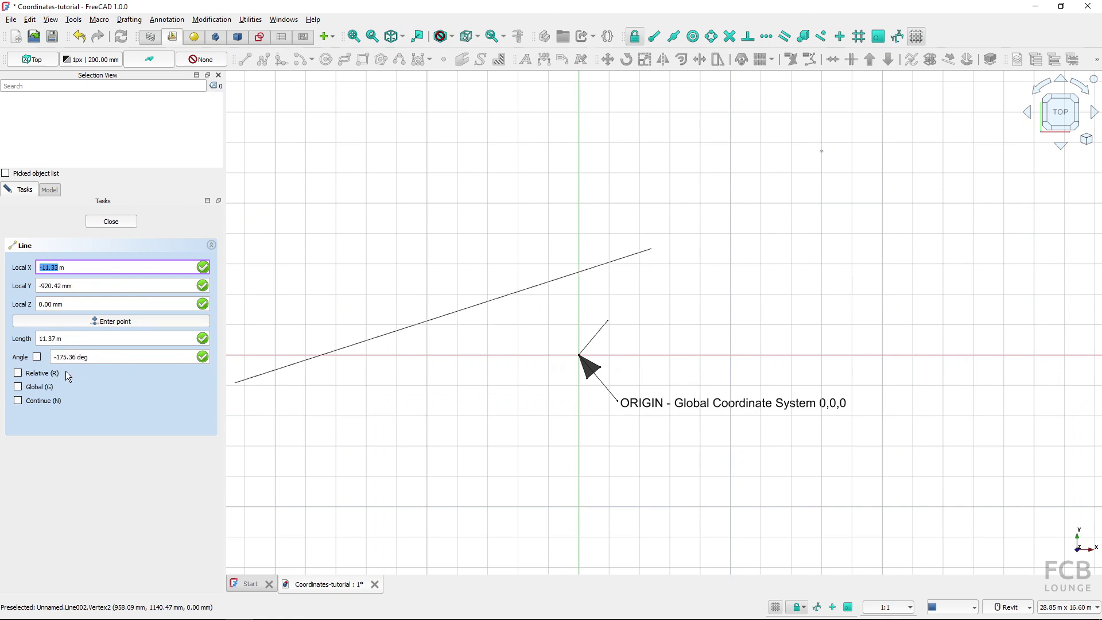
click(48, 390)
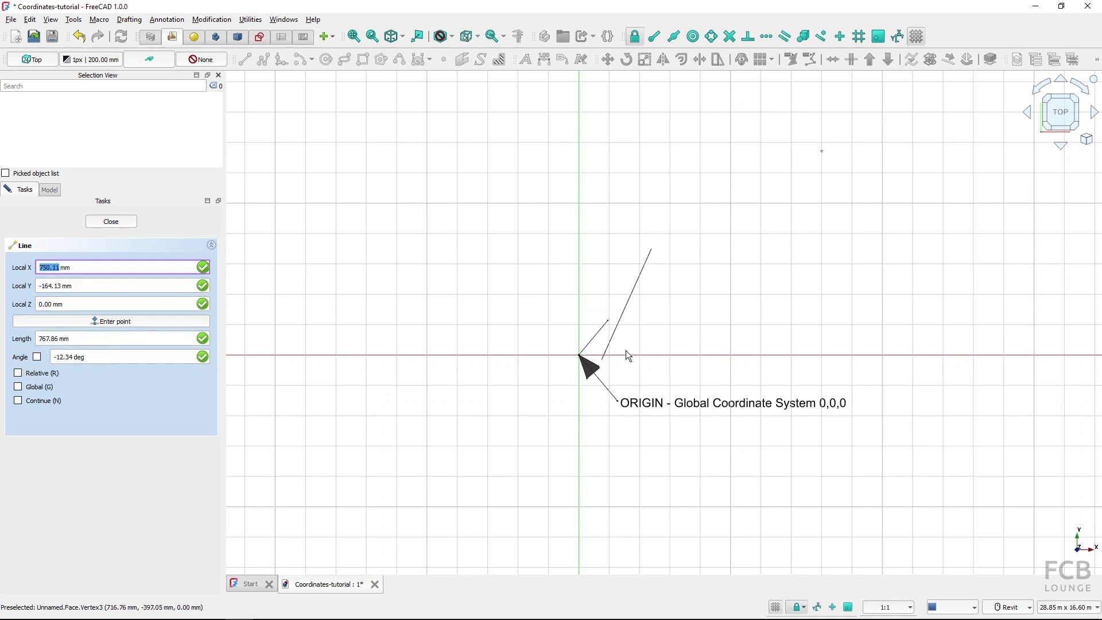
click(709, 302)
click(704, 321)
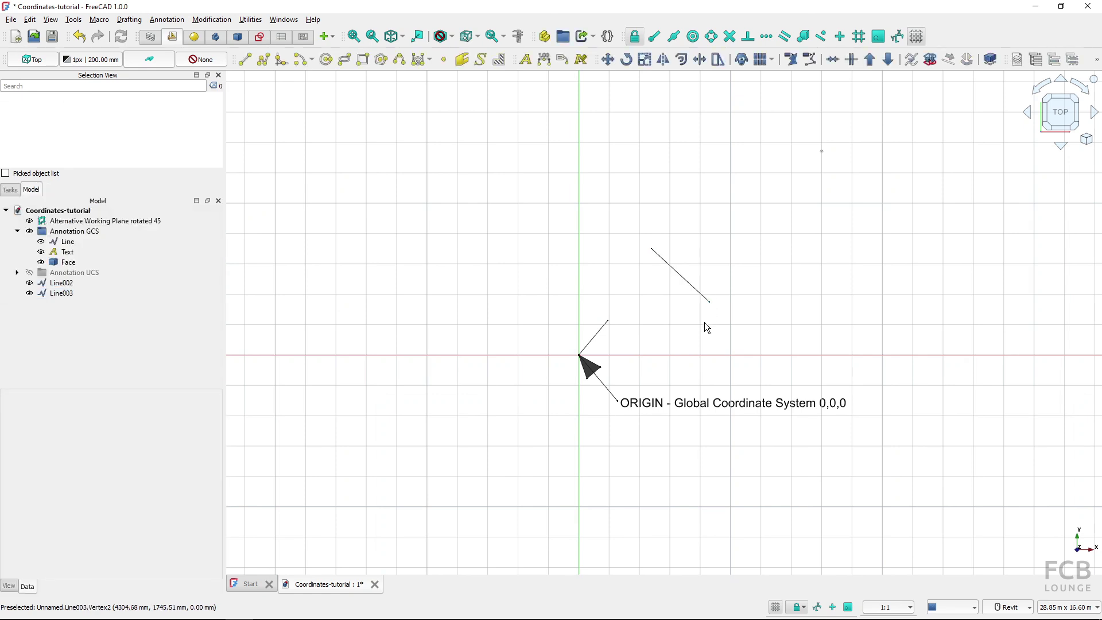
Using Relative entry, draw Line004, 1745.42 mm long, ending at 1241.70, 5697.13 mm
click(244, 59)
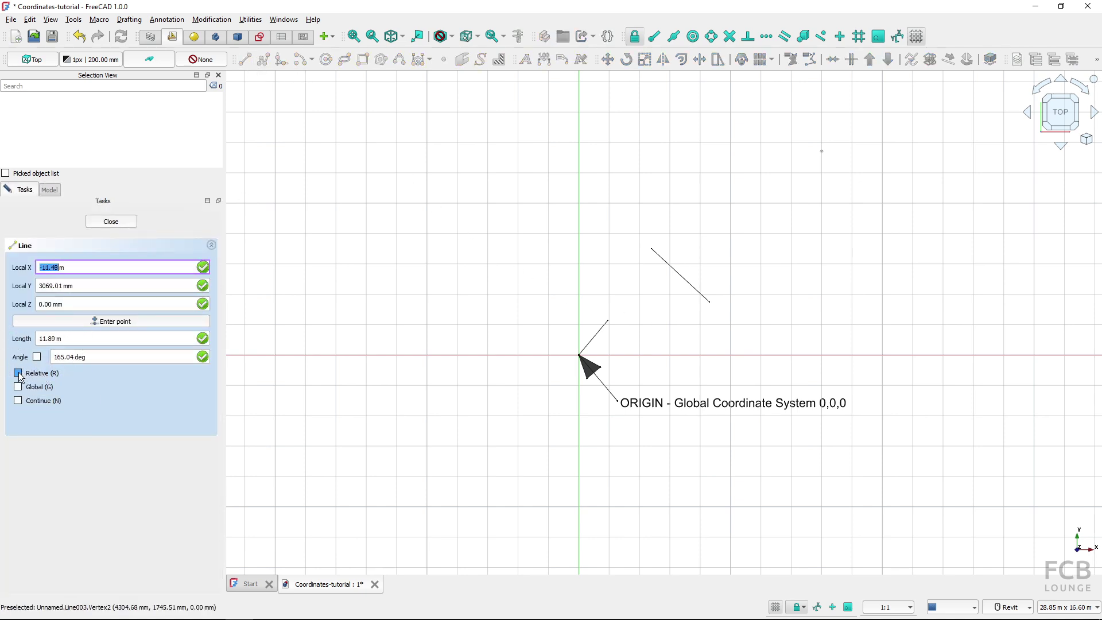
click(18, 373)
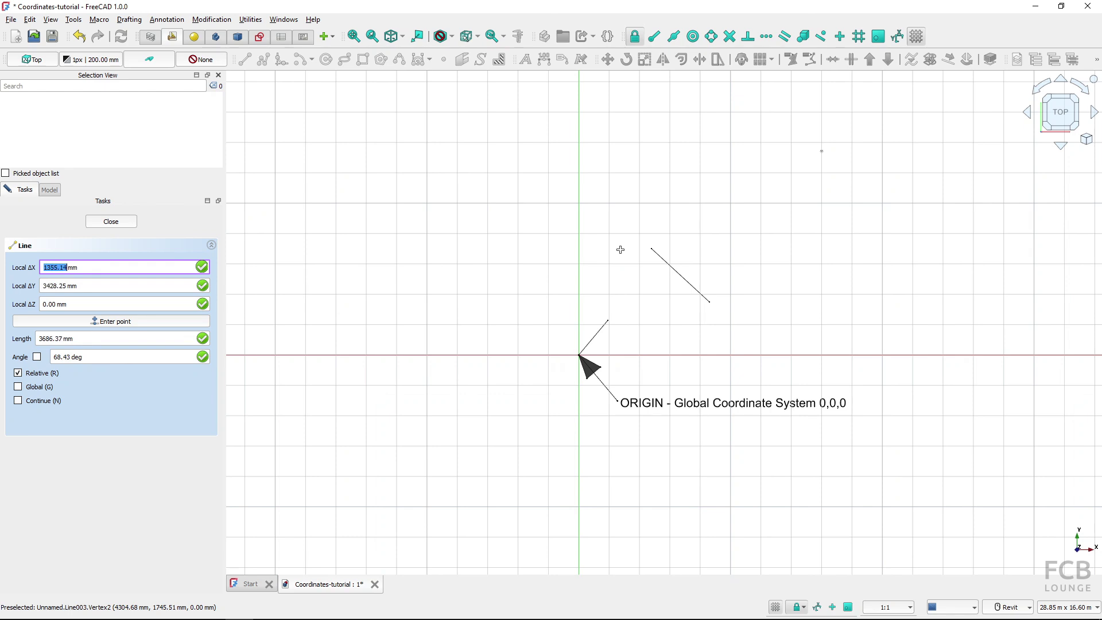
click(650, 223)
key(y)
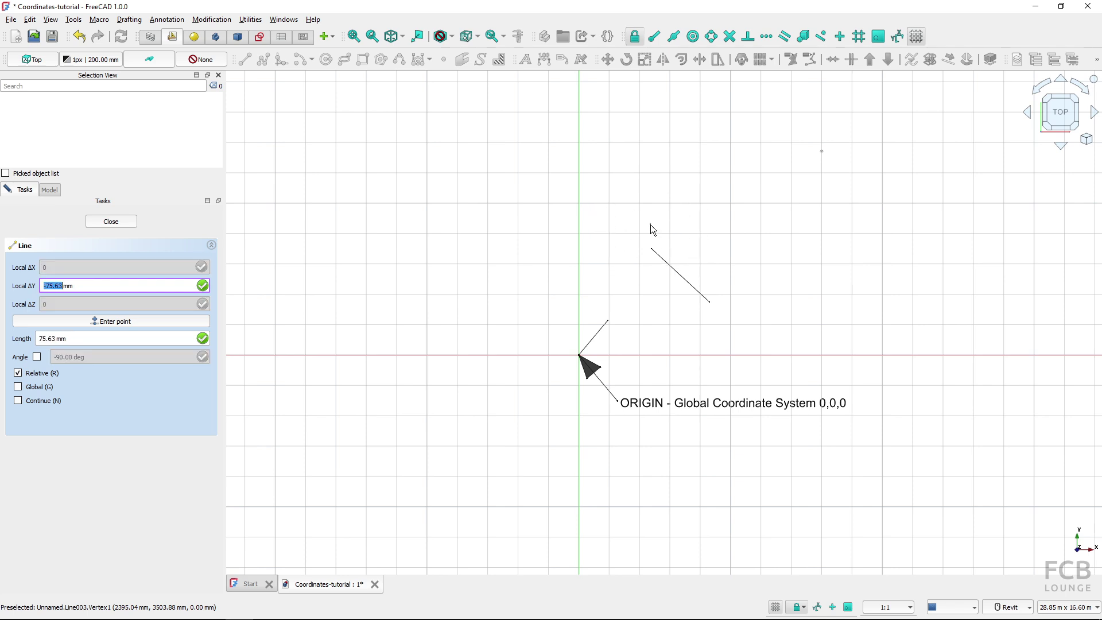
key(y)
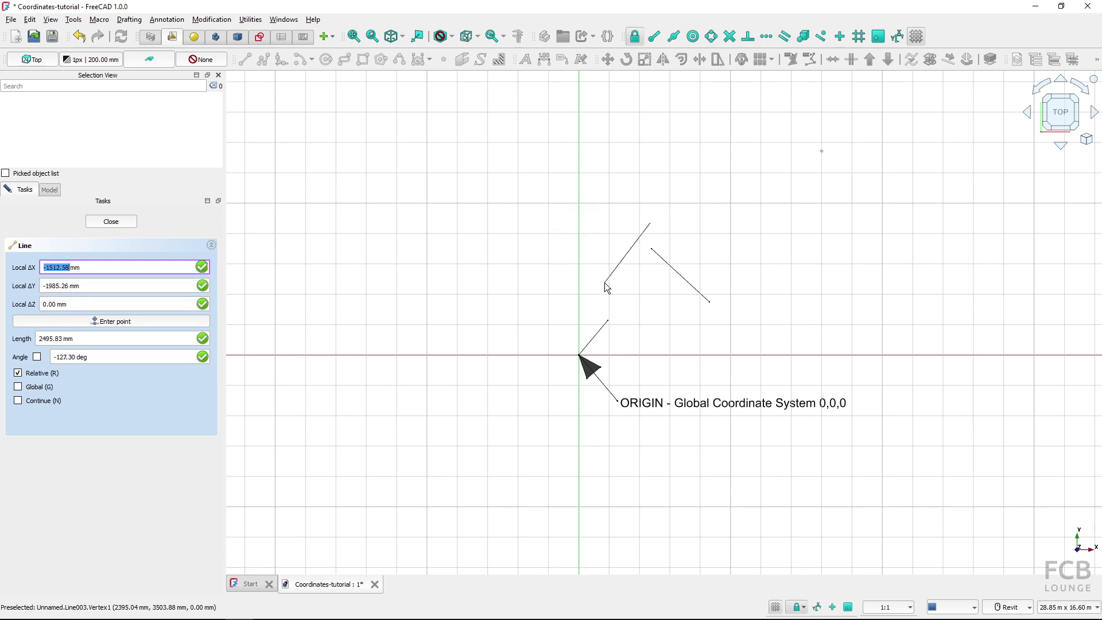
click(617, 183)
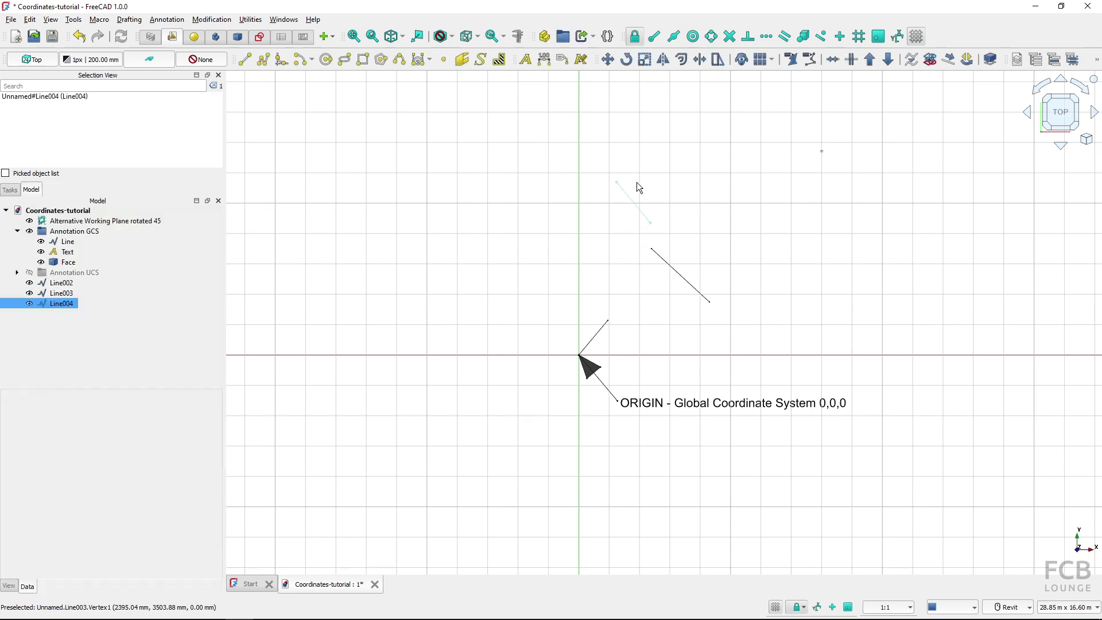
click(668, 183)
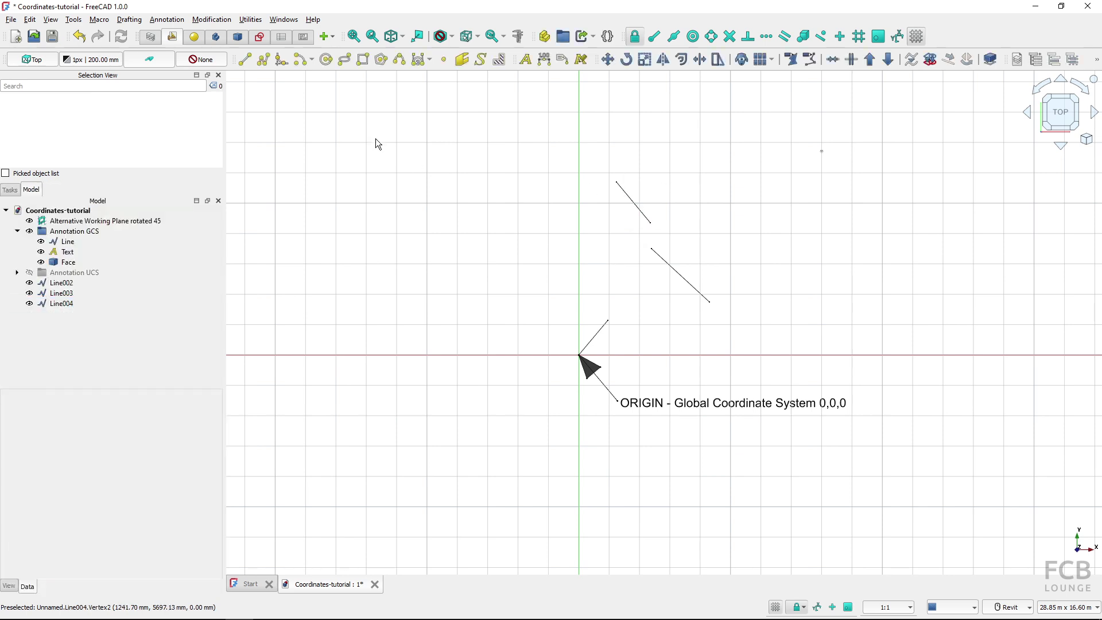
With Global entry on, draw Line005, 1751.76 mm long, ending at 1109.35, 7531.13 mm
click(247, 67)
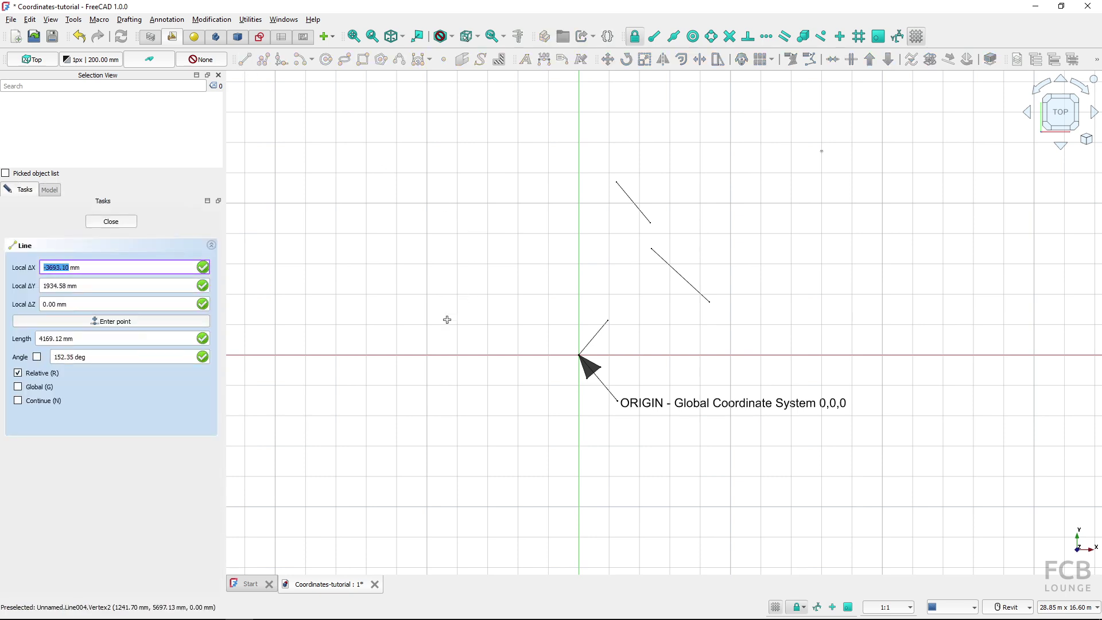
click(18, 388)
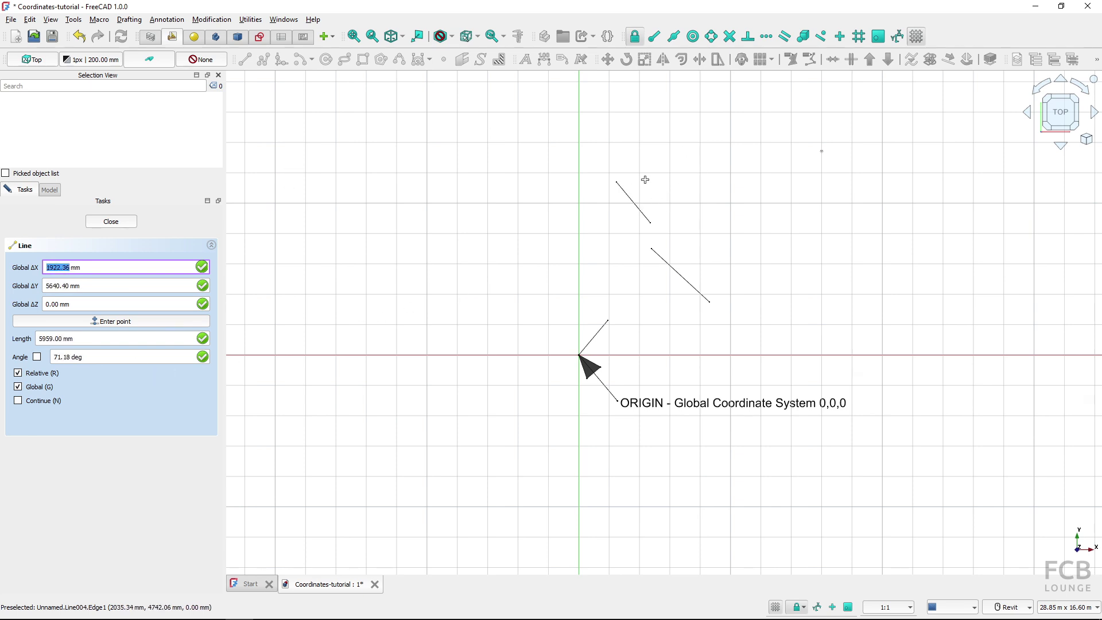
click(657, 155)
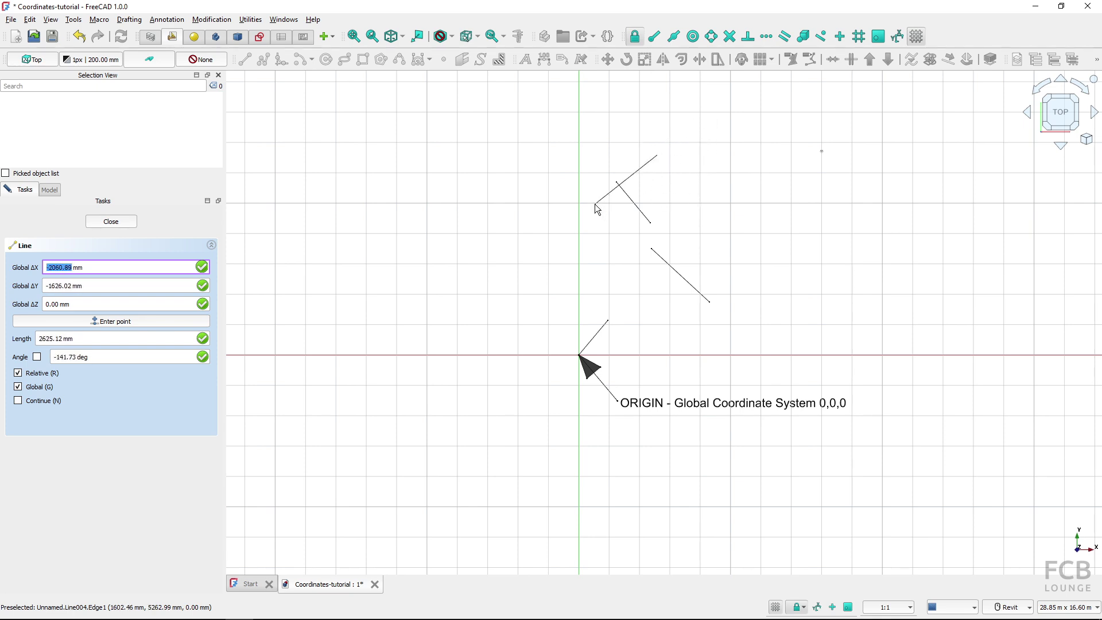
click(611, 126)
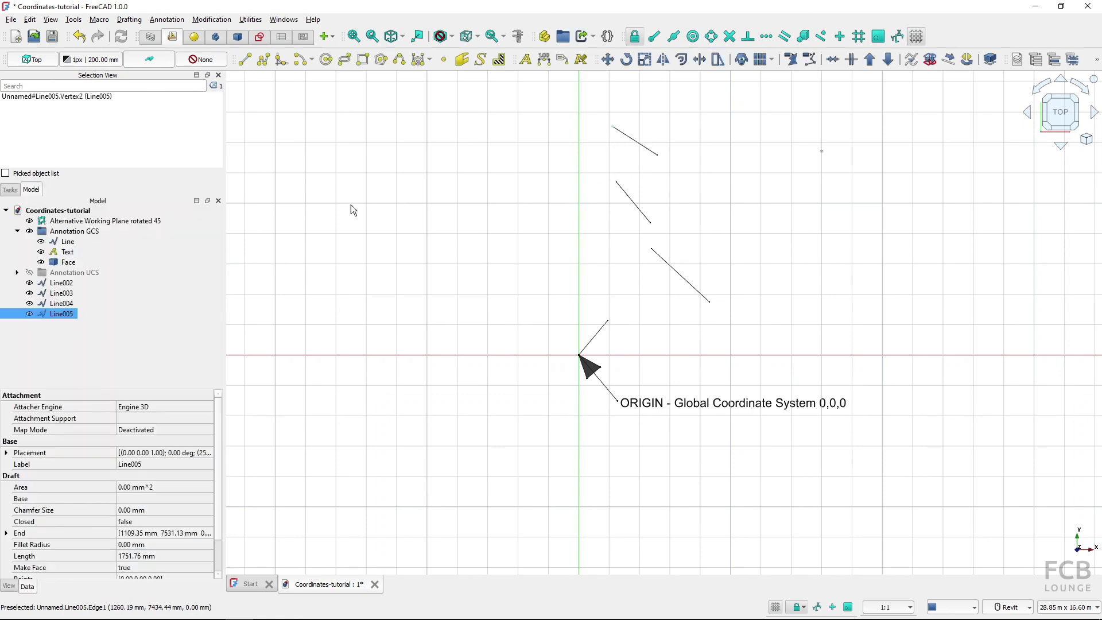
click(246, 59)
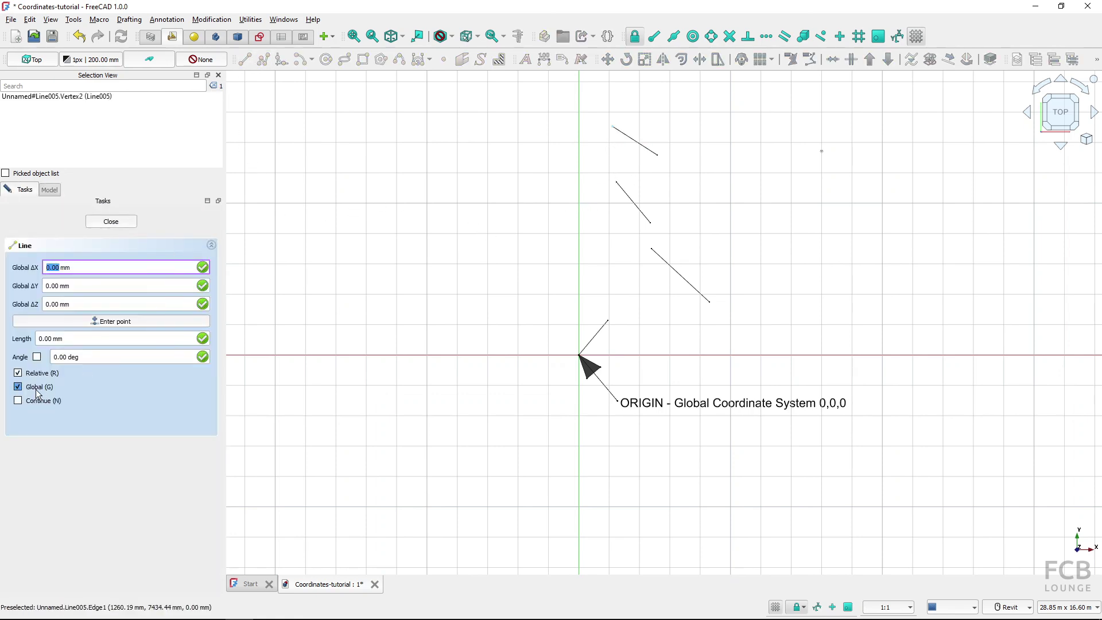
click(121, 222)
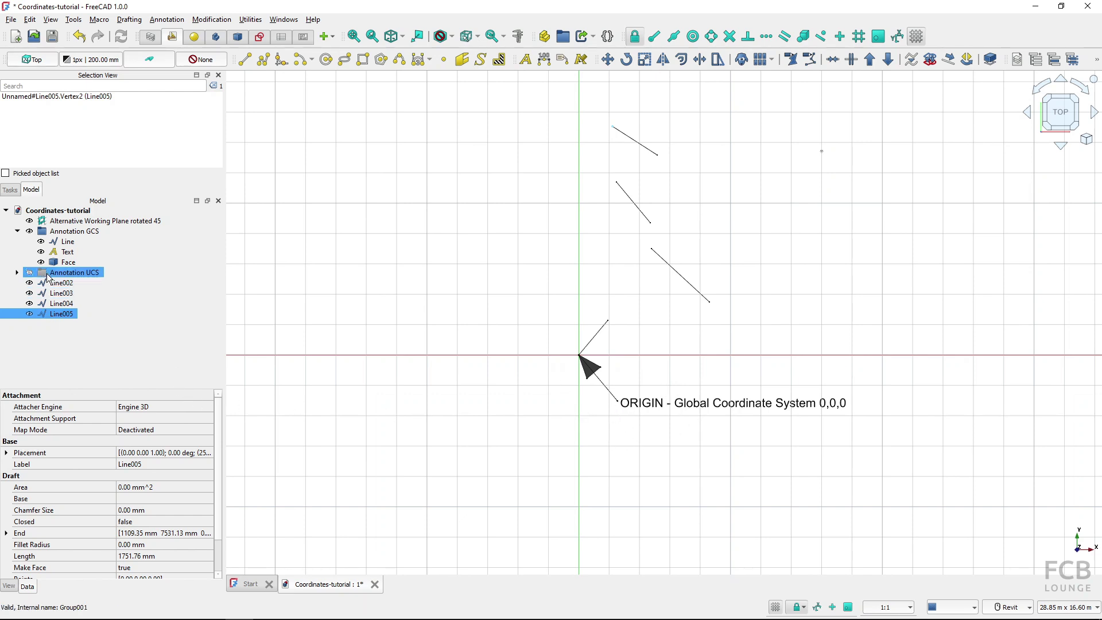
Set 'Alternative Working Plane rotated 45' as working plane and show the Annotation UCS
double_click(80, 226)
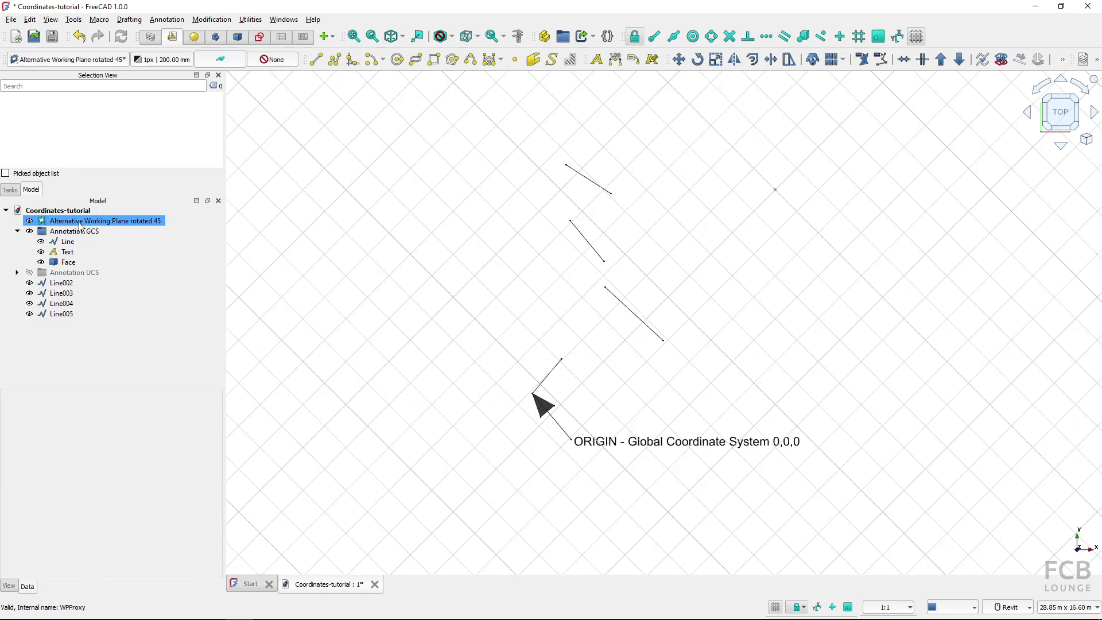
click(197, 331)
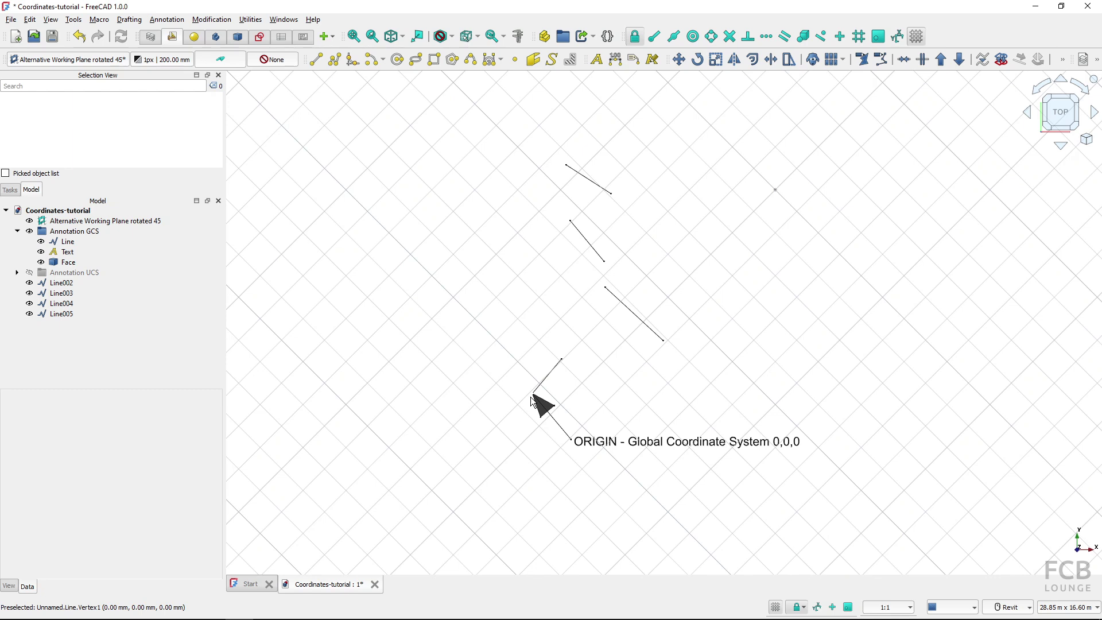
click(78, 274)
key(space)
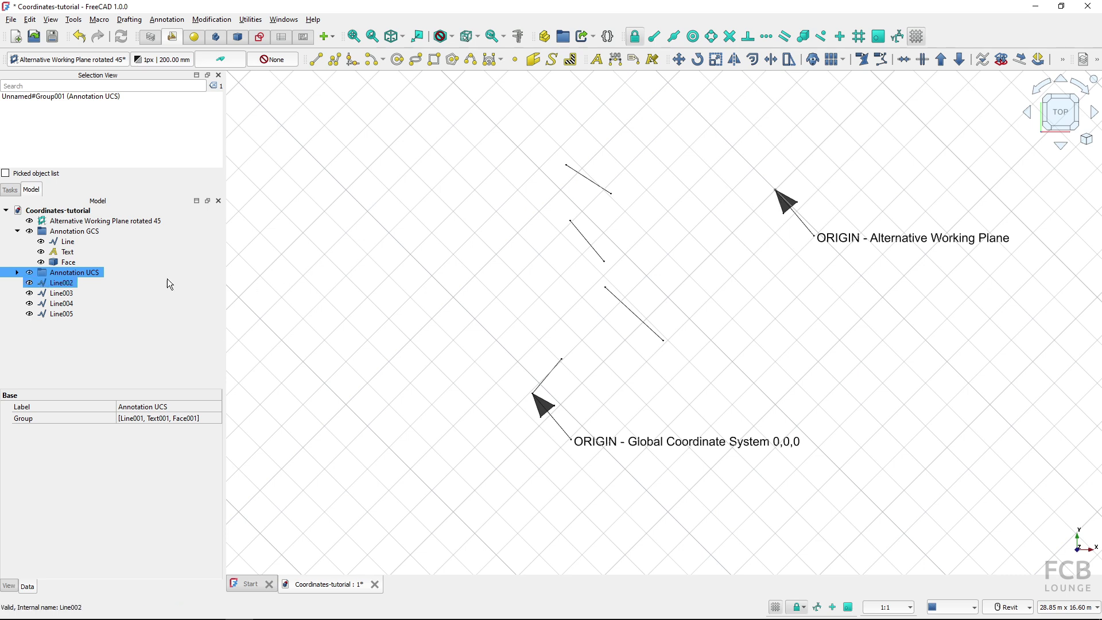
click(145, 225)
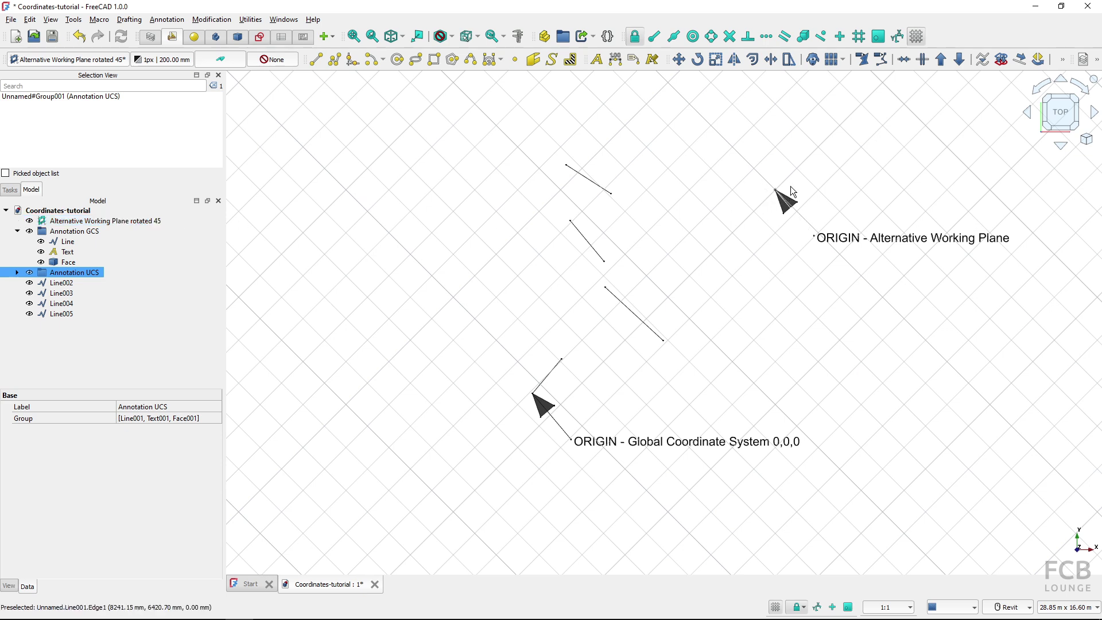
click(738, 216)
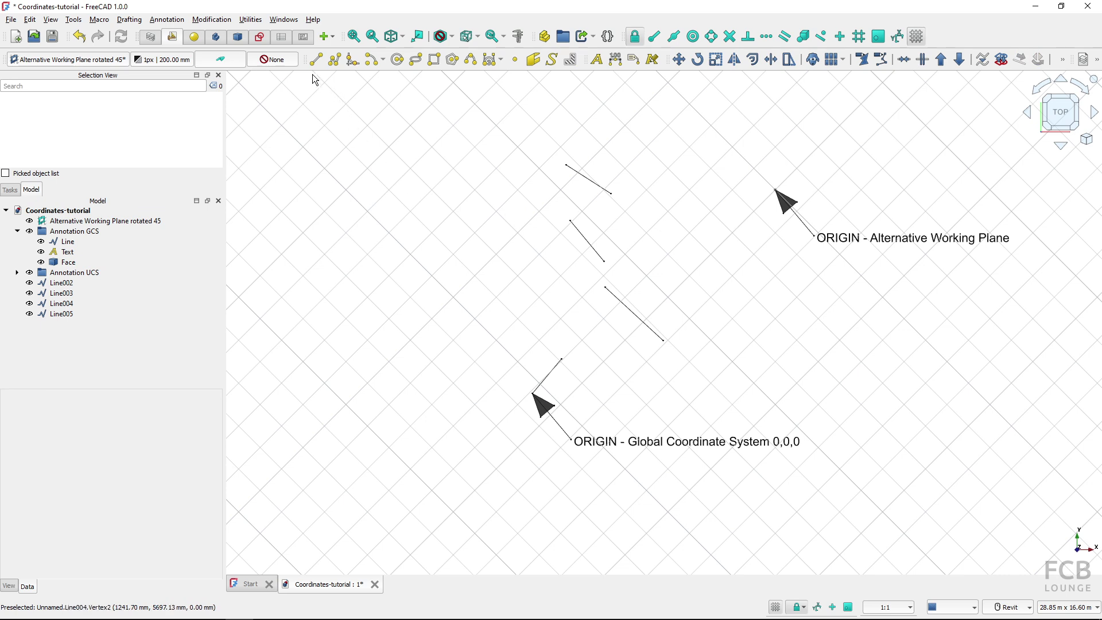
Start a line on the rotated plane using local ΔX/ΔY/ΔZ offsets, adjusting the snap radius
click(315, 60)
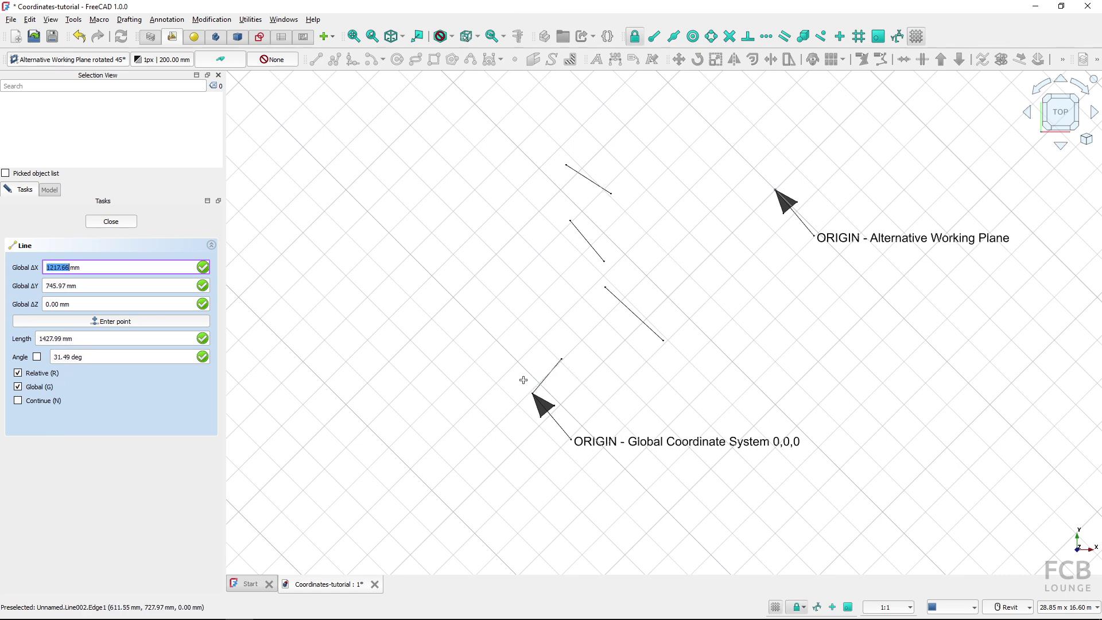
click(17, 386)
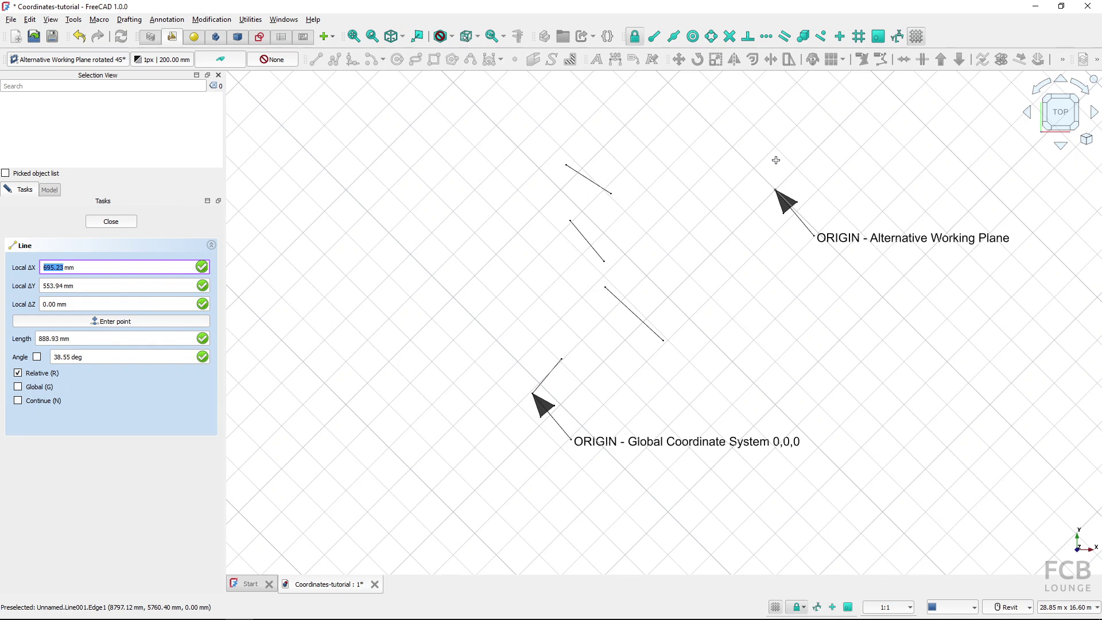
key(bracketright)
key(bracketleft)
key(bracketright)
key(bracketleft)
Snap to the global origin with Global on, then return to local offsets above the alternative origin
click(40, 388)
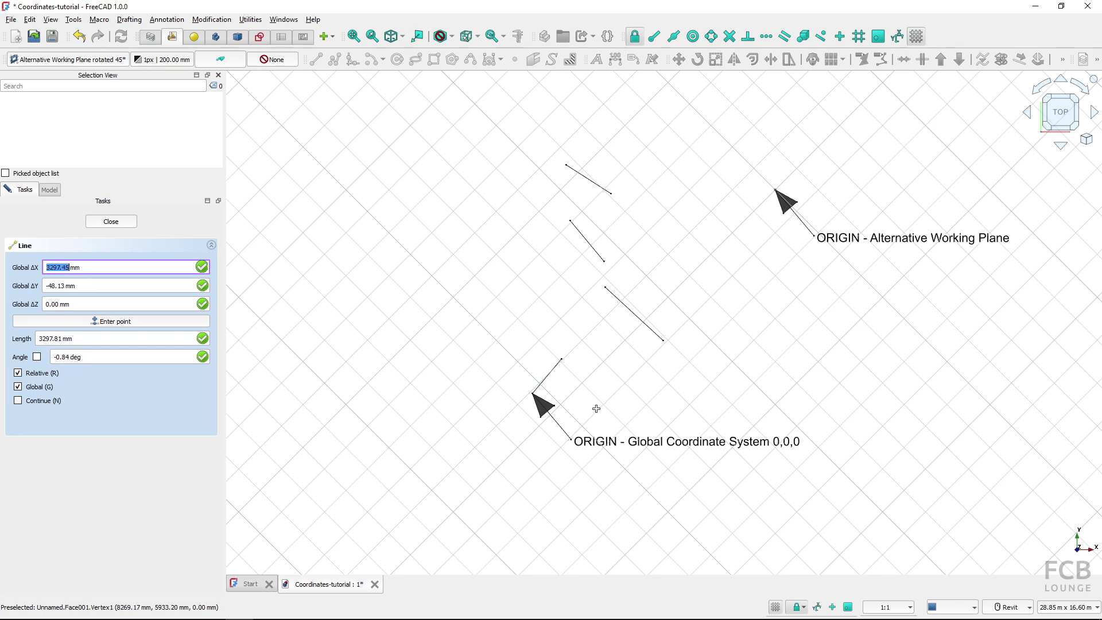
click(532, 396)
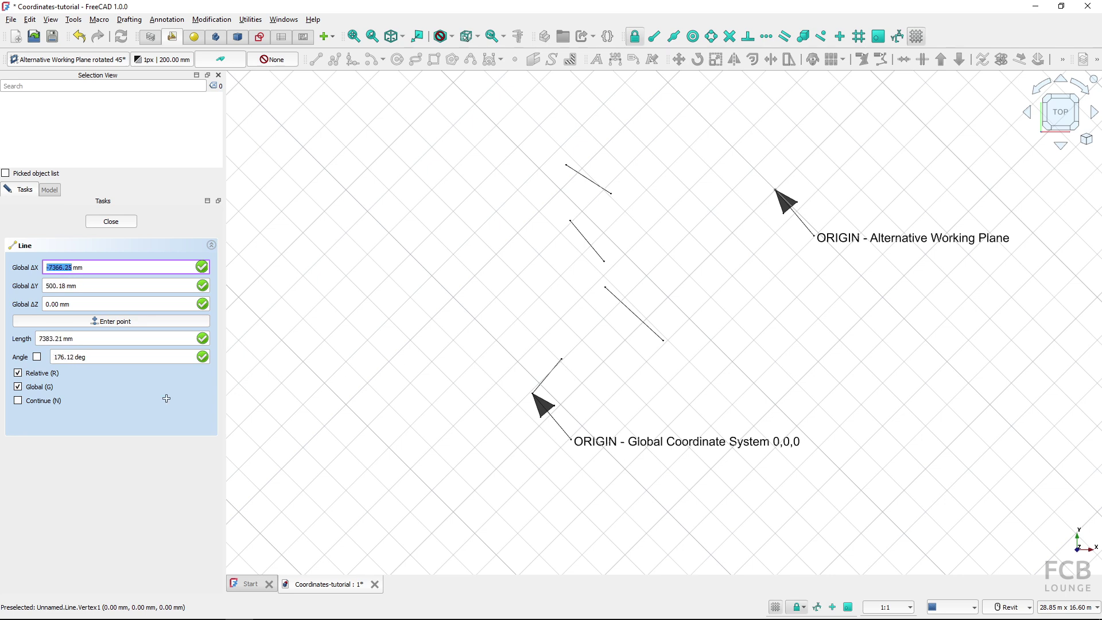
click(43, 387)
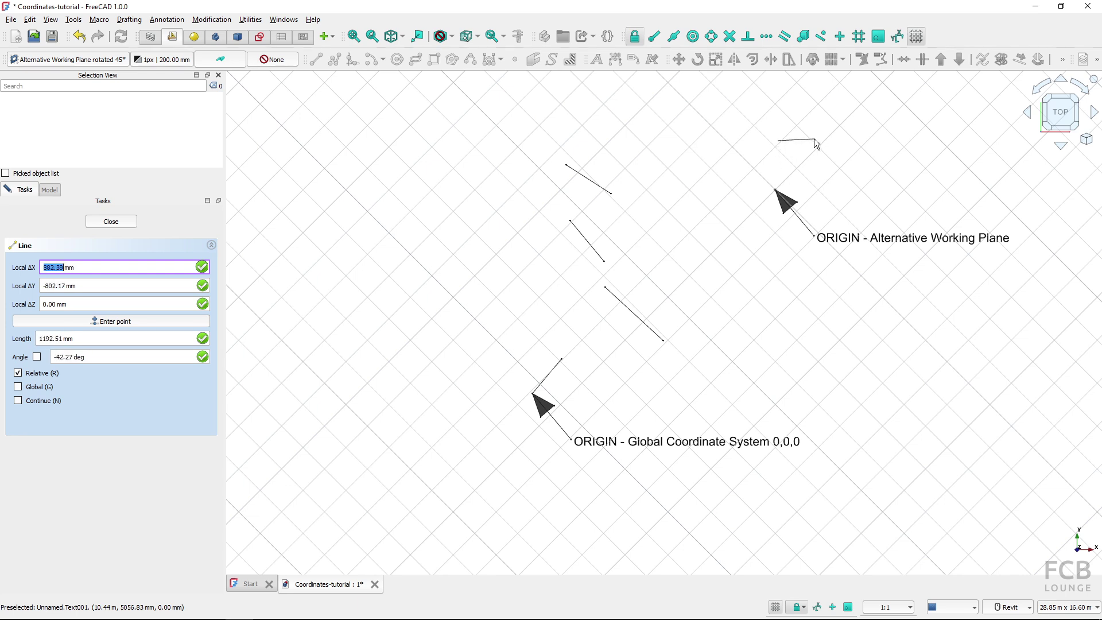
key(ctrl)
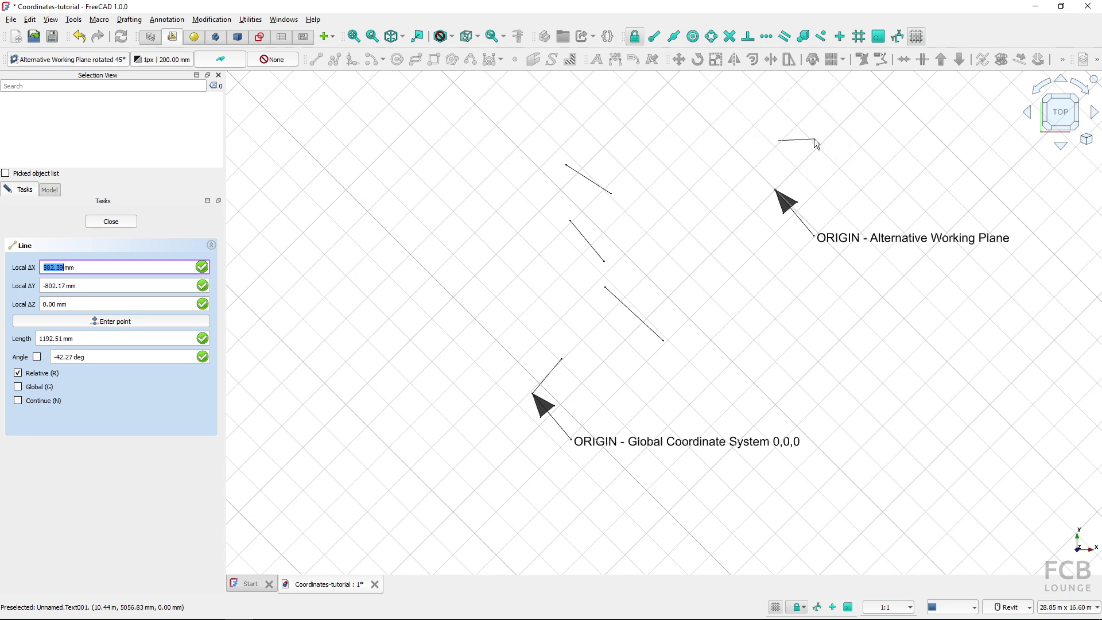